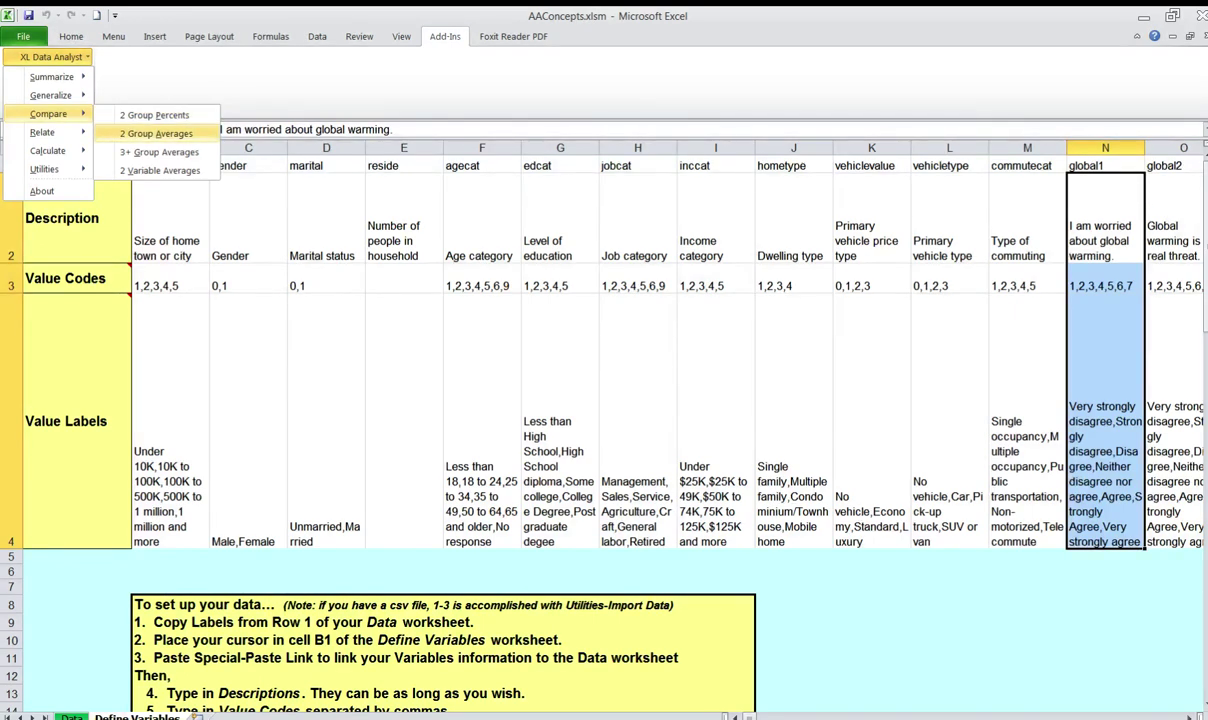
Review the description, value codes and value labels of the global1 variable and of the gender variable by selecting their cells.
click(253, 206)
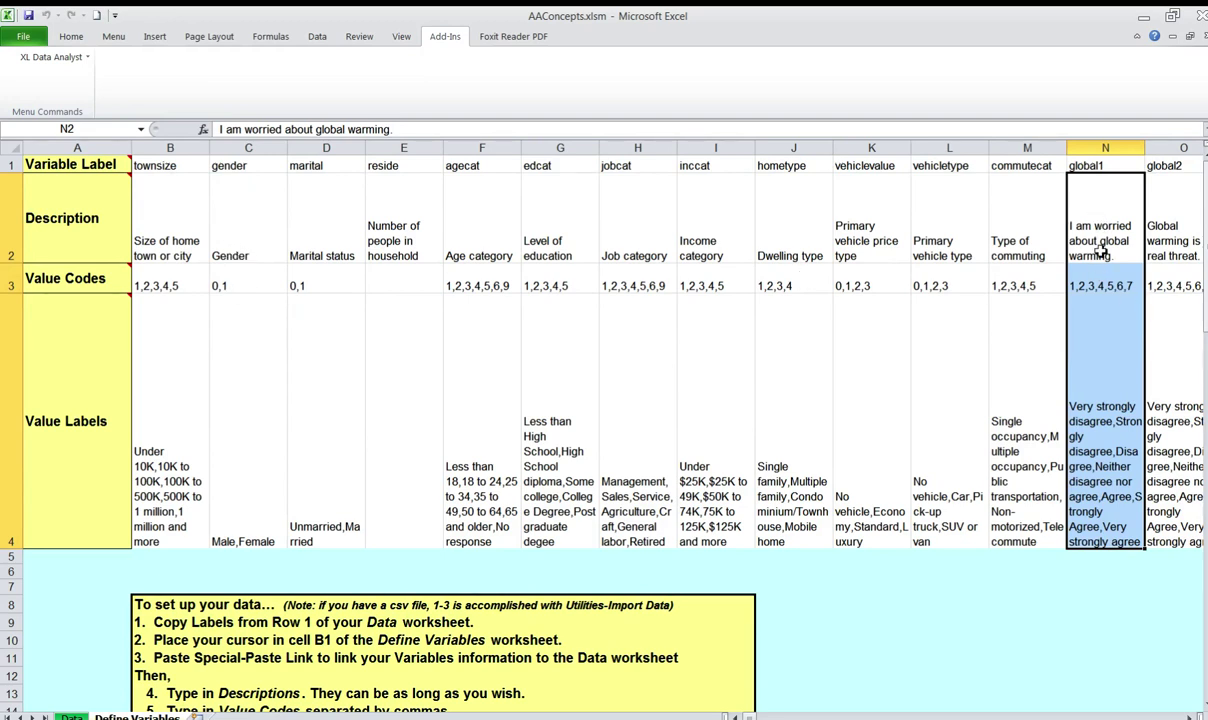
drag(1105, 245, 1110, 369)
drag(236, 240, 236, 346)
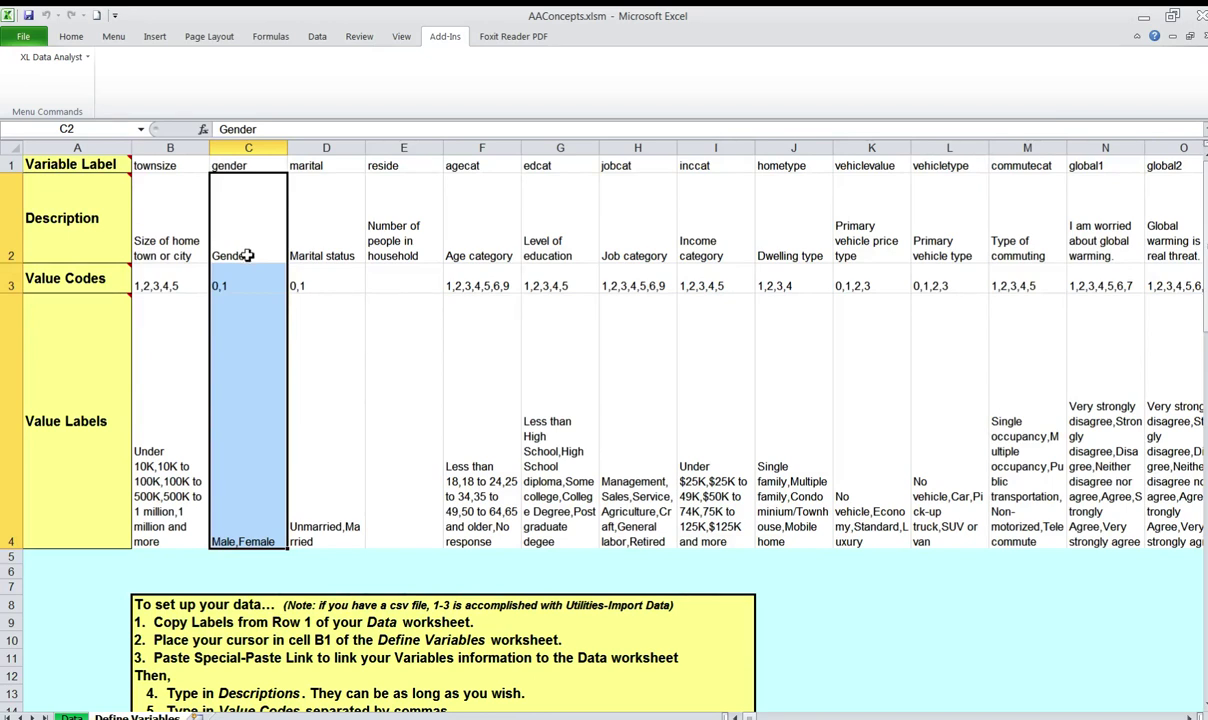
Start an XL Data Analyst 2 Group Averages comparison with Gender as the grouping variable, comparing Male and Female.
click(70, 58)
mouse_move(48, 113)
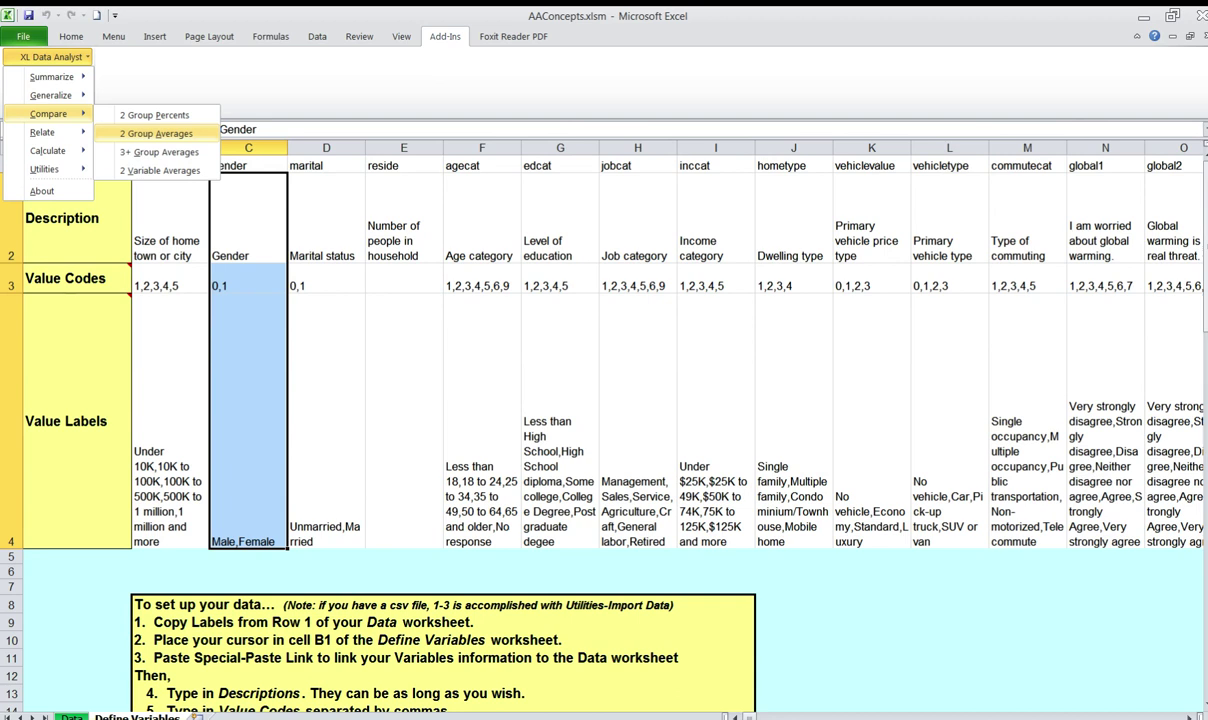
key(Return)
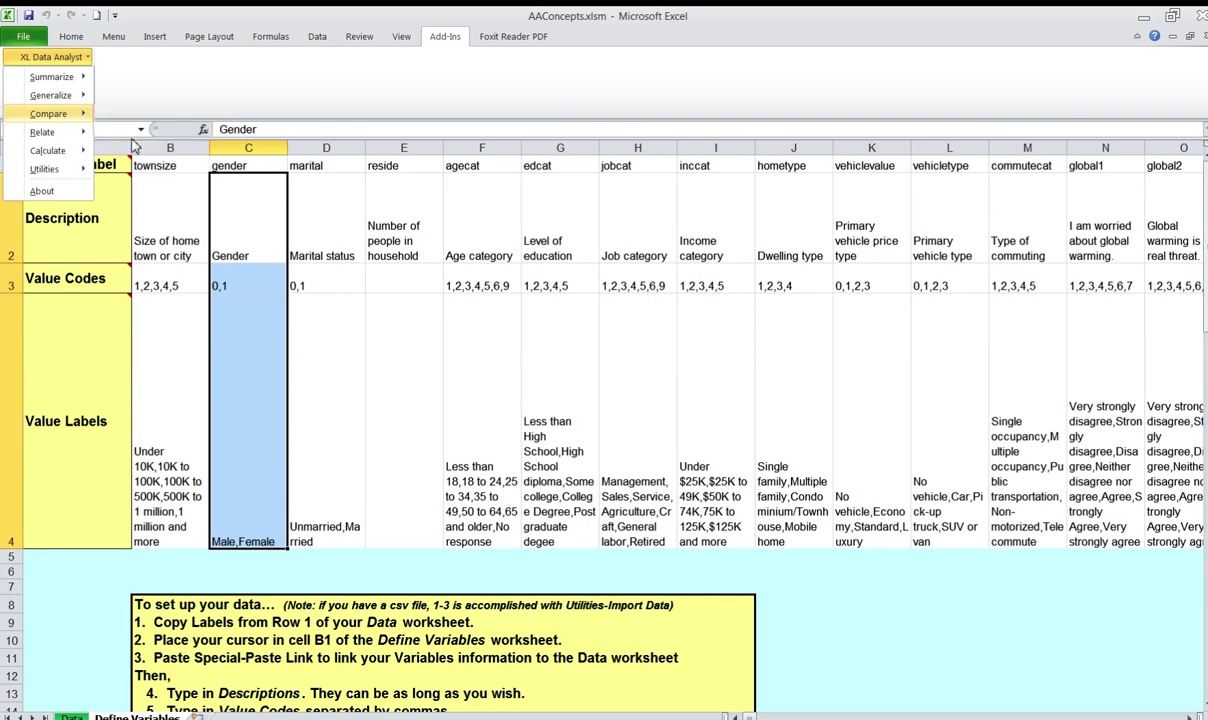
drag(520, 139, 545, 97)
click(447, 151)
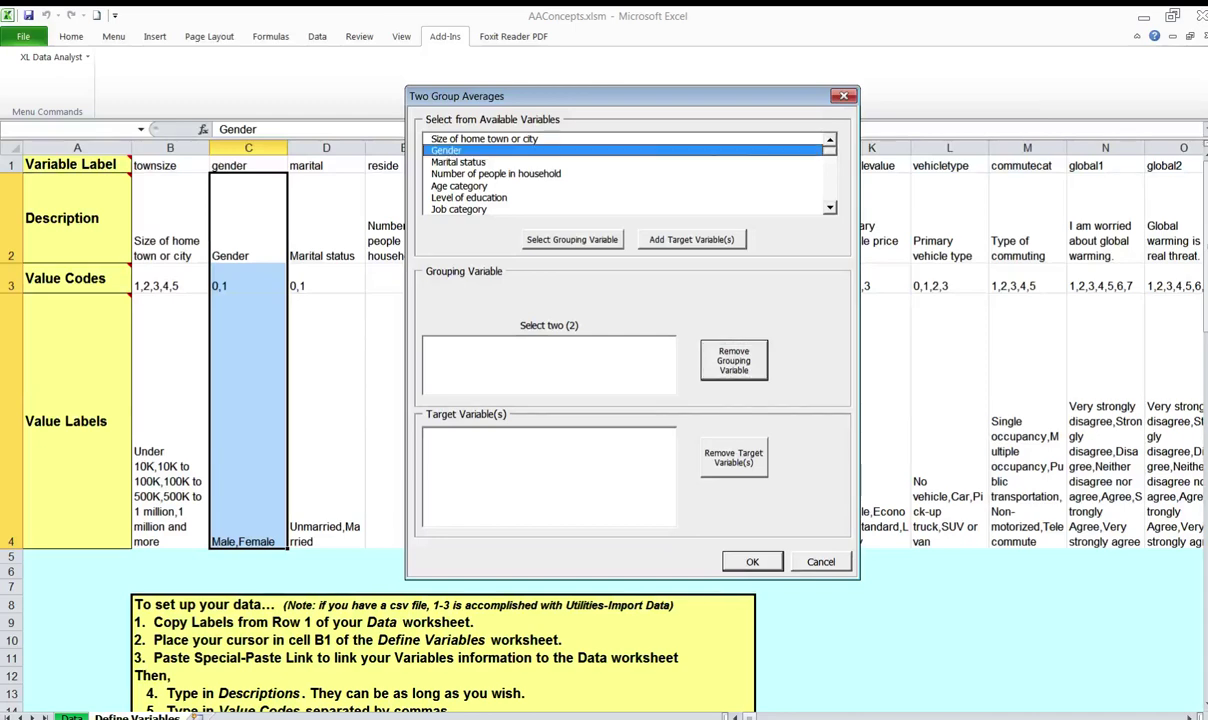
click(572, 239)
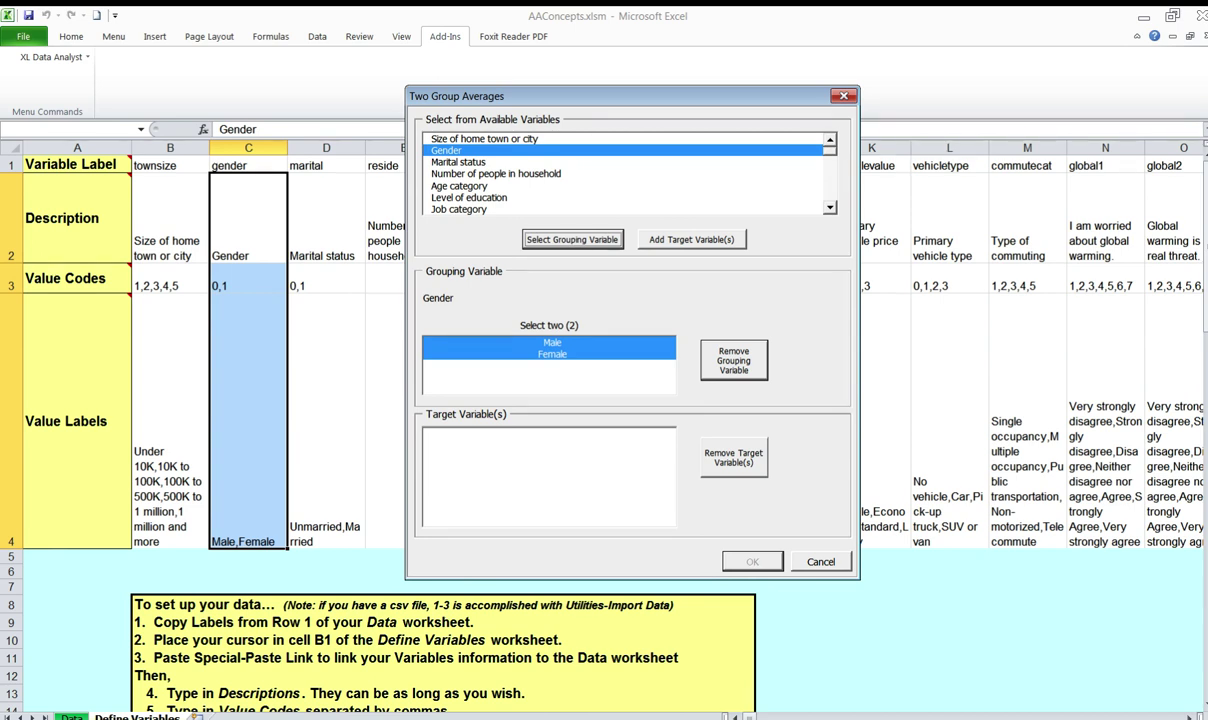
Add "I am worried about global warming." as the target variable and run the averages comparison.
scroll(625, 175, down, 3)
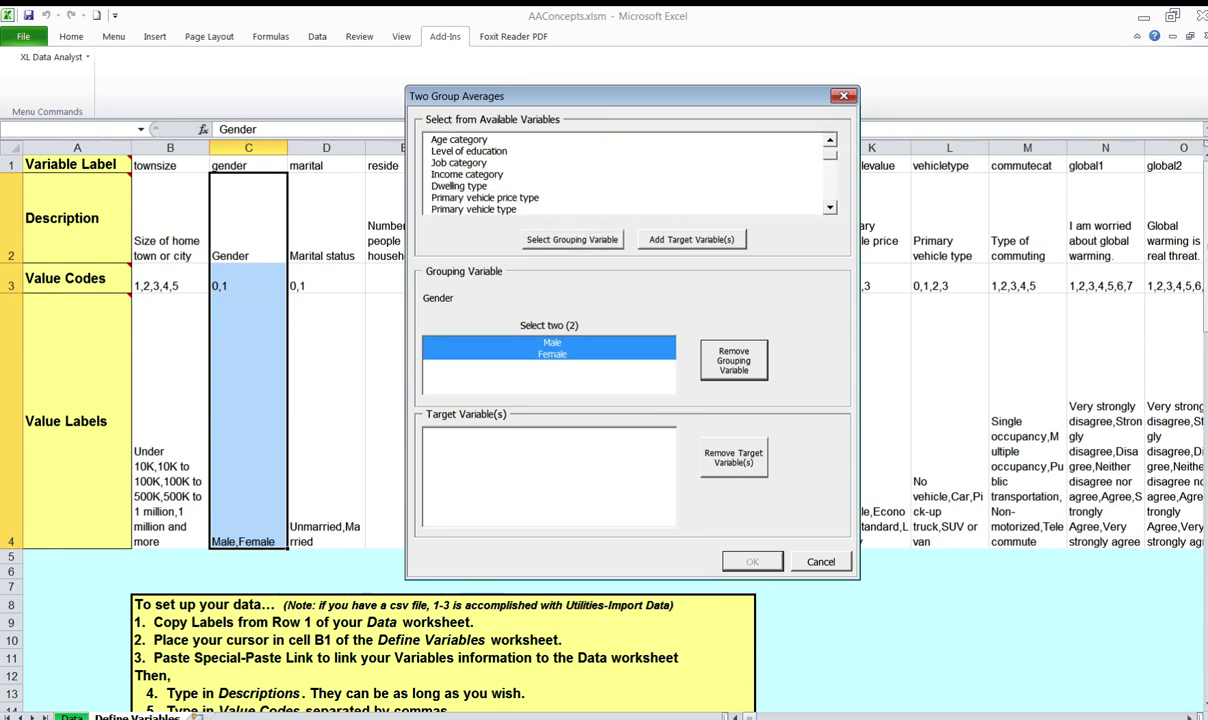
scroll(625, 175, down, 3)
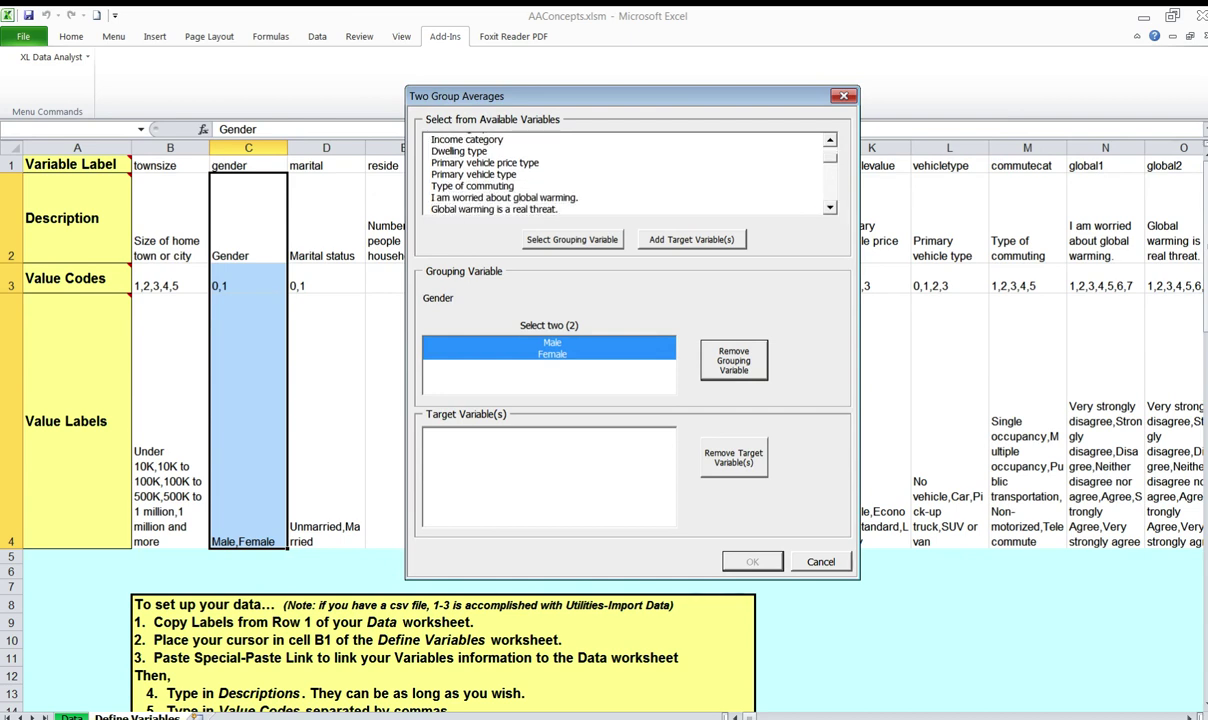
click(503, 197)
click(691, 239)
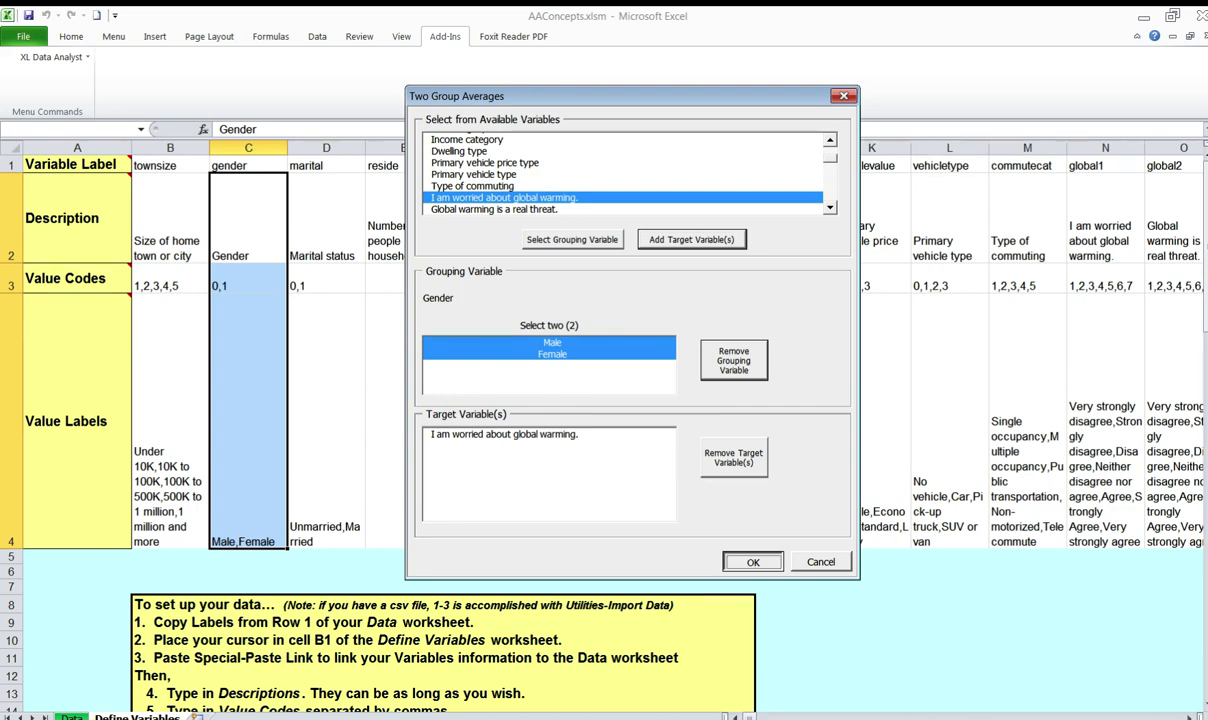
click(752, 561)
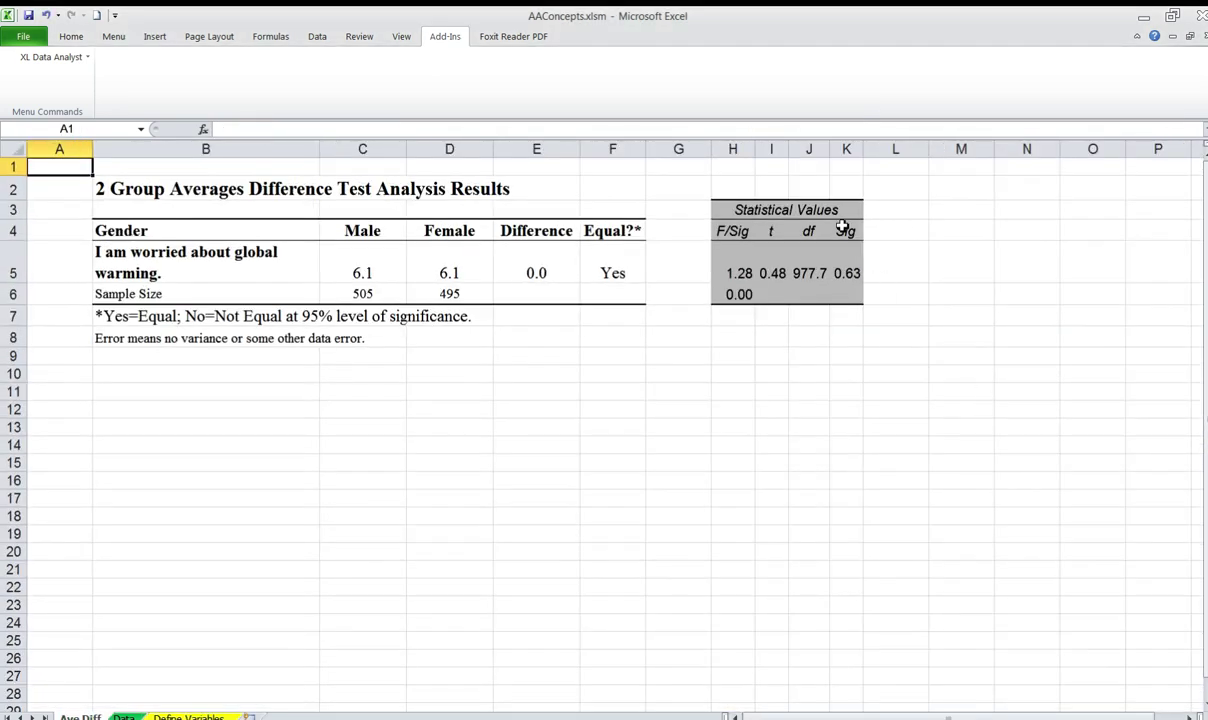
Examine the Sig value, the Equal? result and the Male and Female averages in the global warming comparison.
drag(843, 228, 844, 270)
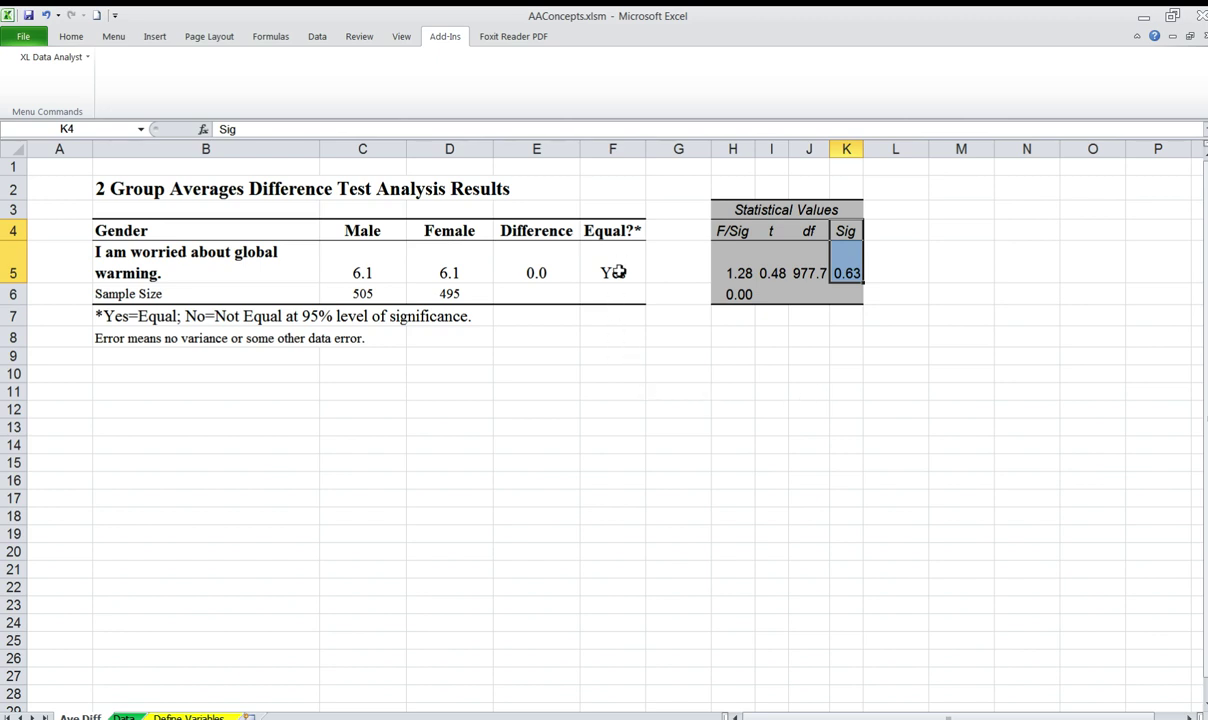
drag(625, 229, 625, 285)
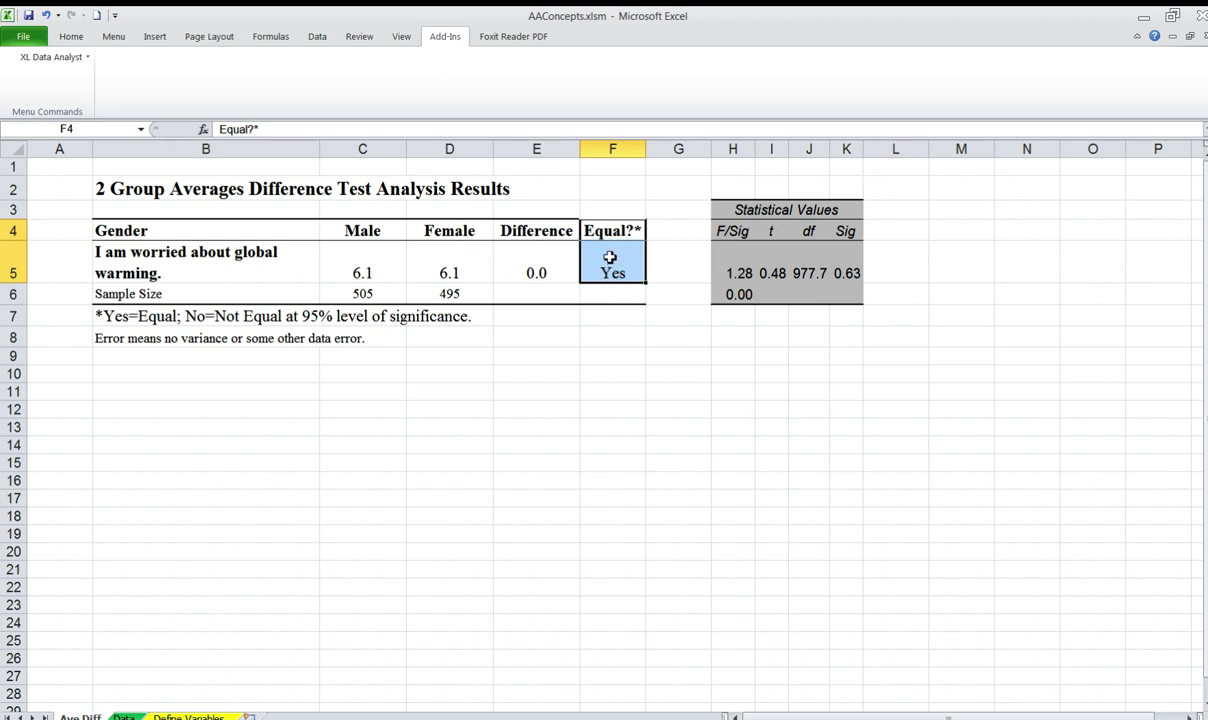
drag(361, 272, 464, 272)
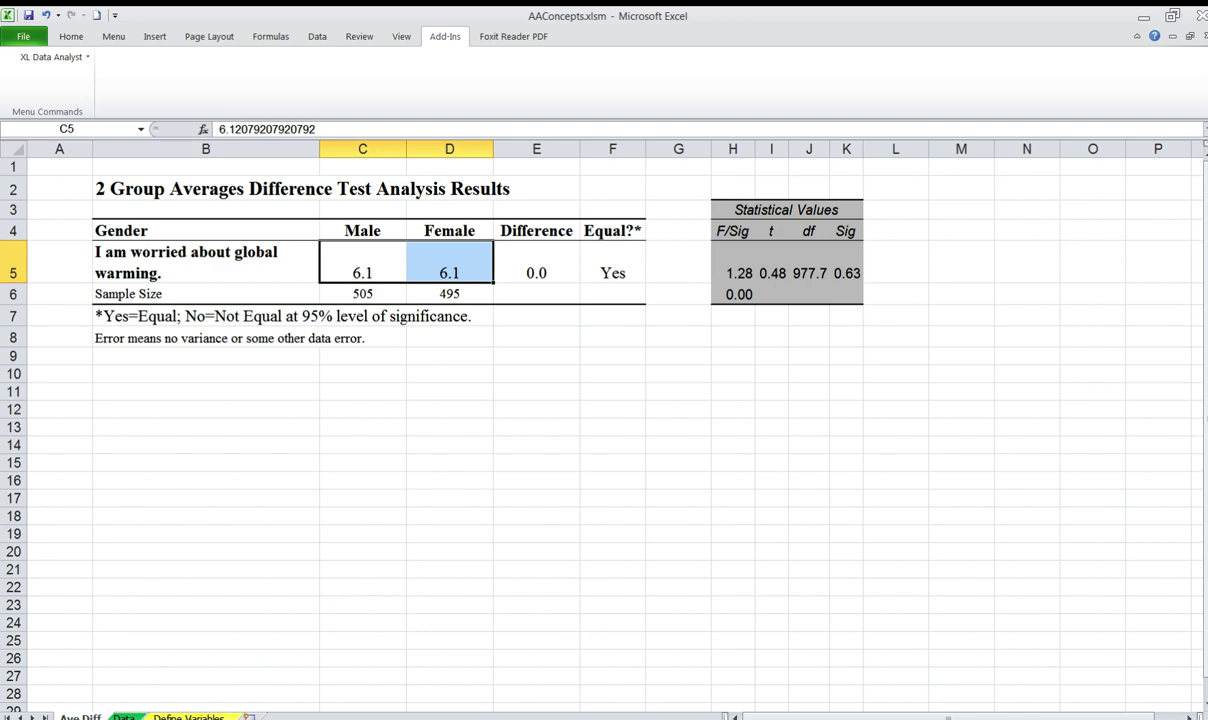
Return to the Define Variables sheet and select the Job category description in cell H2.
click(188, 717)
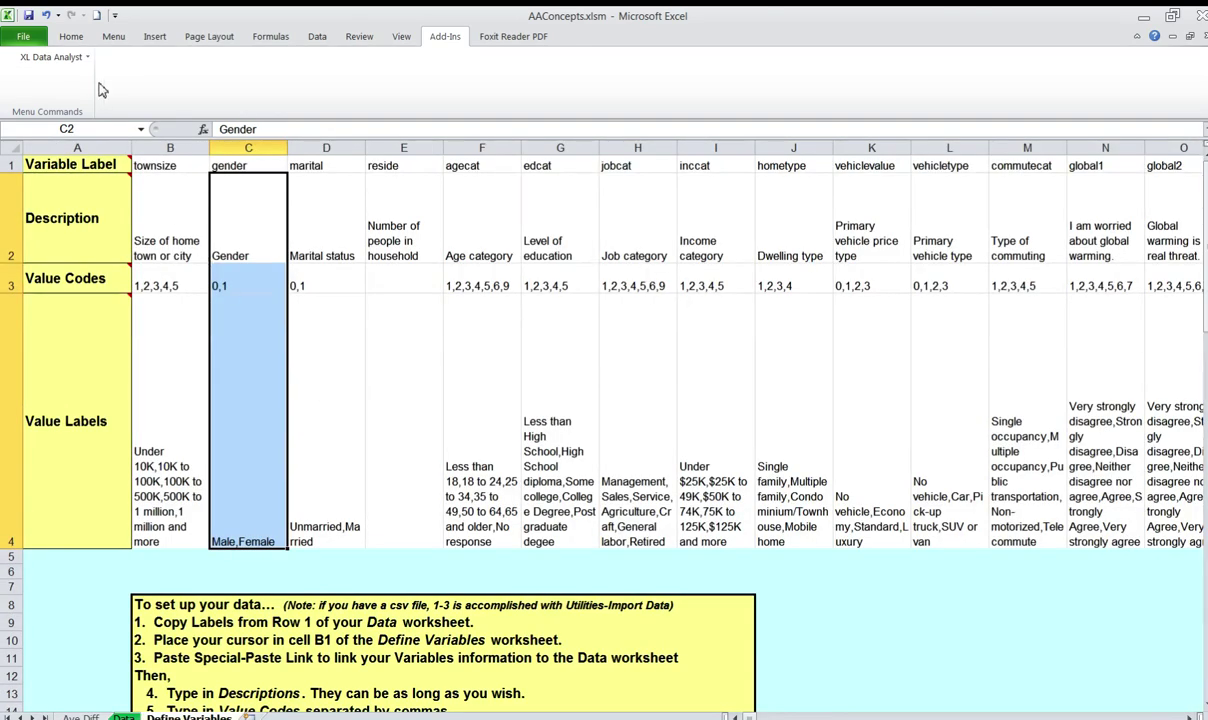
click(50, 57)
mouse_move(48, 113)
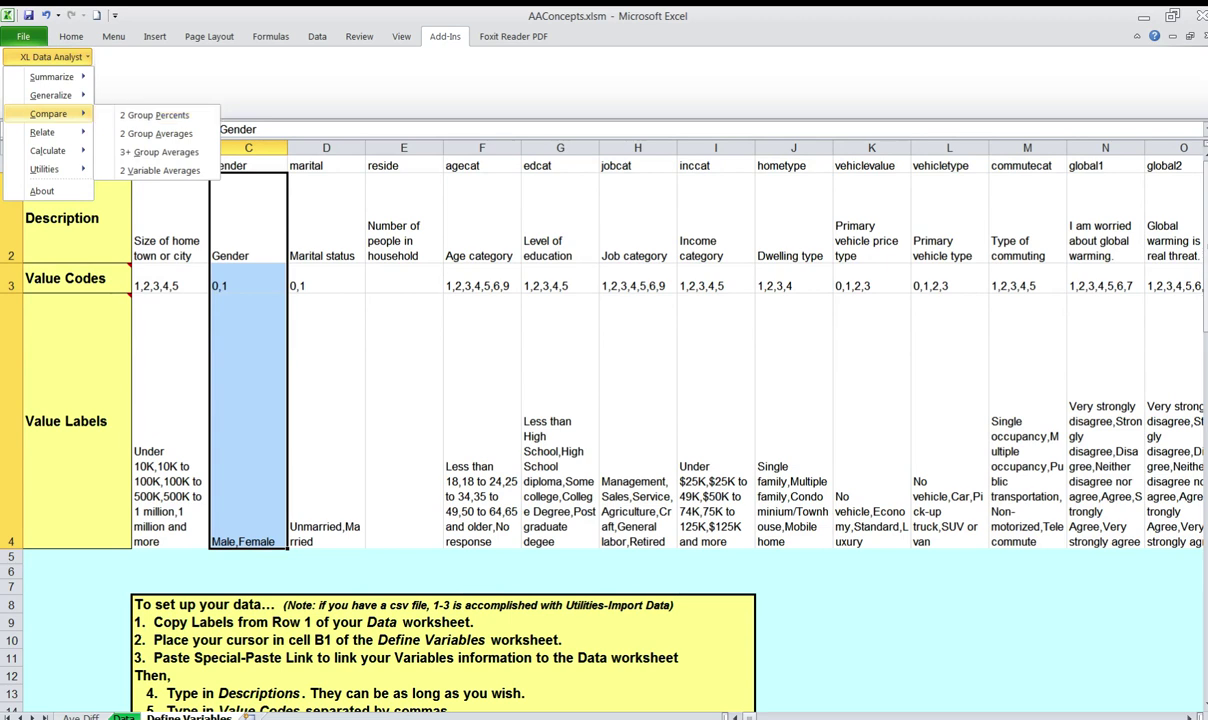
key(Escape)
click(606, 235)
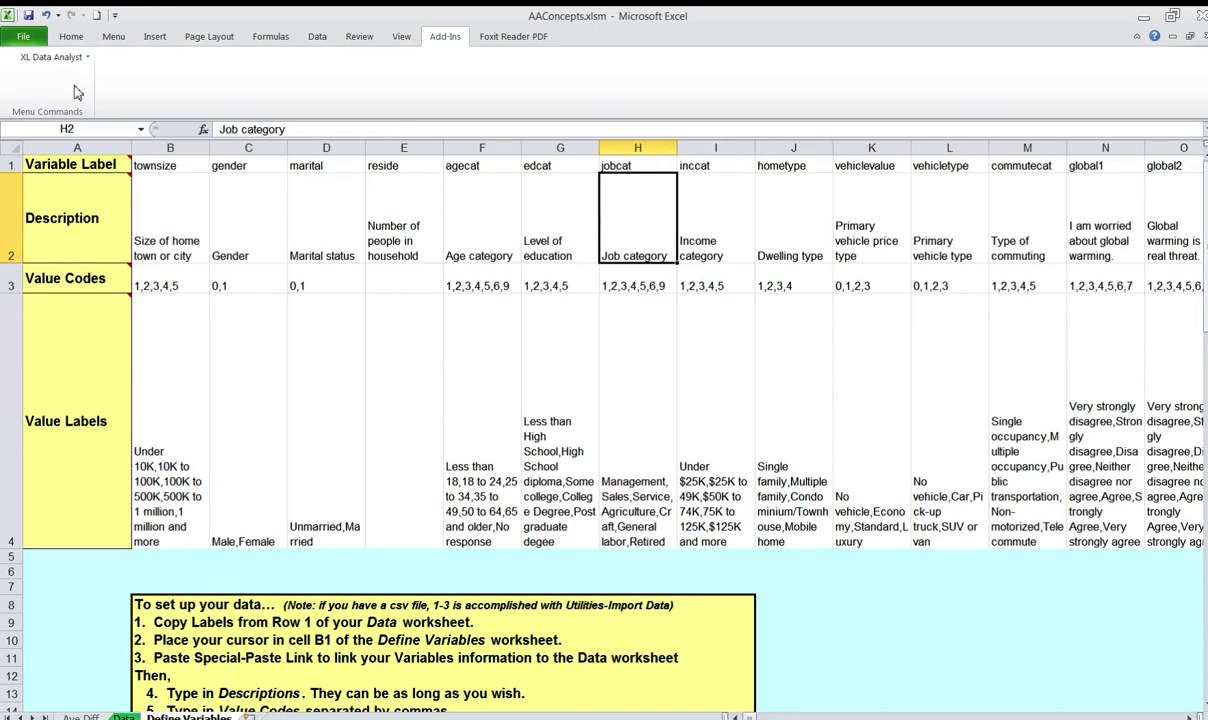
Start a 2 Group Percents comparison with Gender as the grouping variable, comparing Male and Female.
click(55, 57)
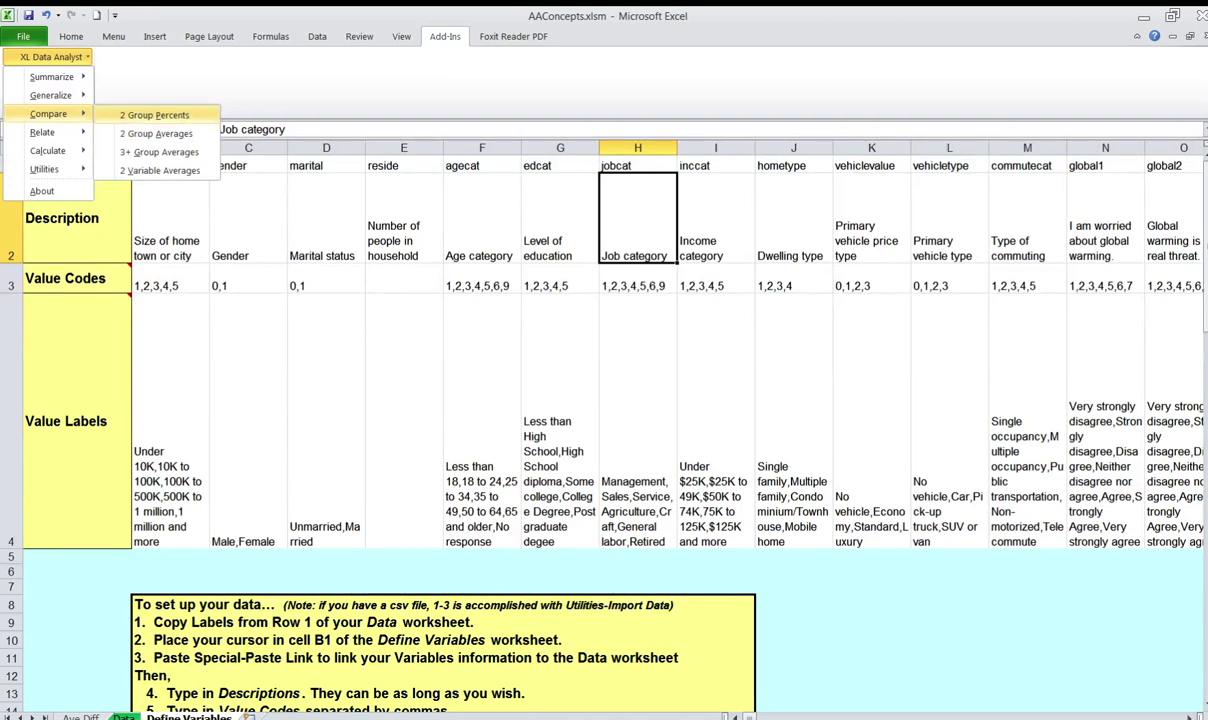
click(154, 115)
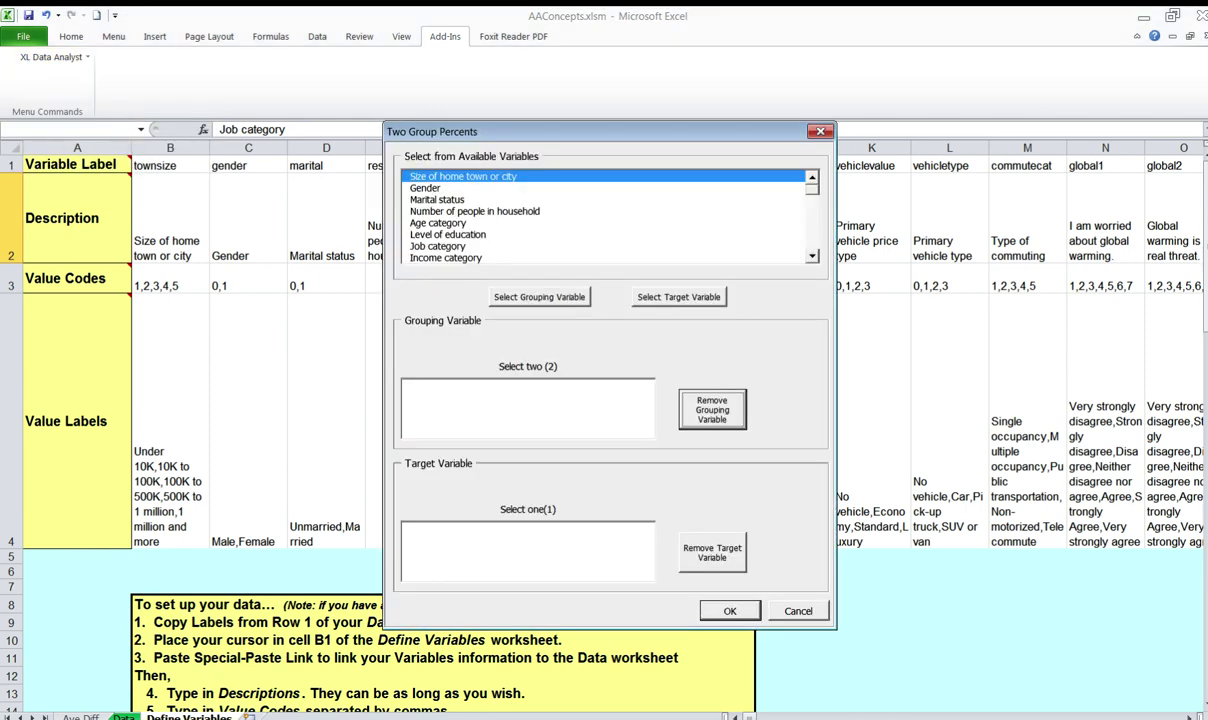
drag(560, 132, 611, 101)
click(490, 157)
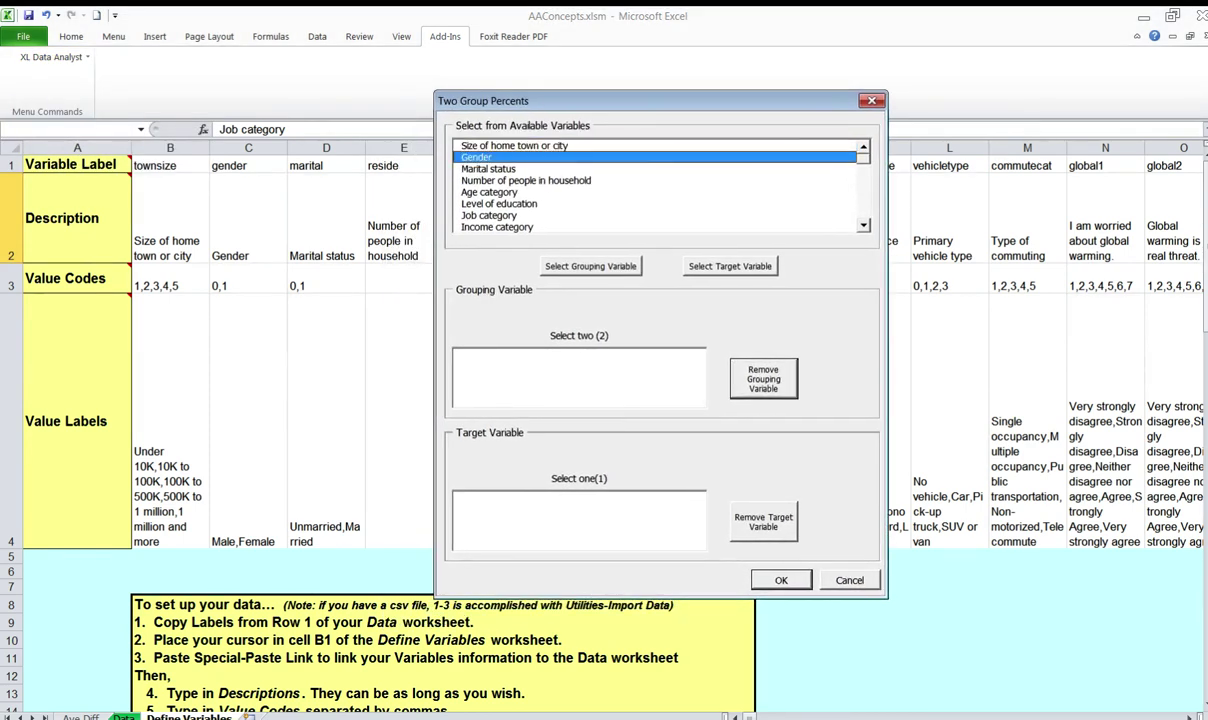
click(590, 266)
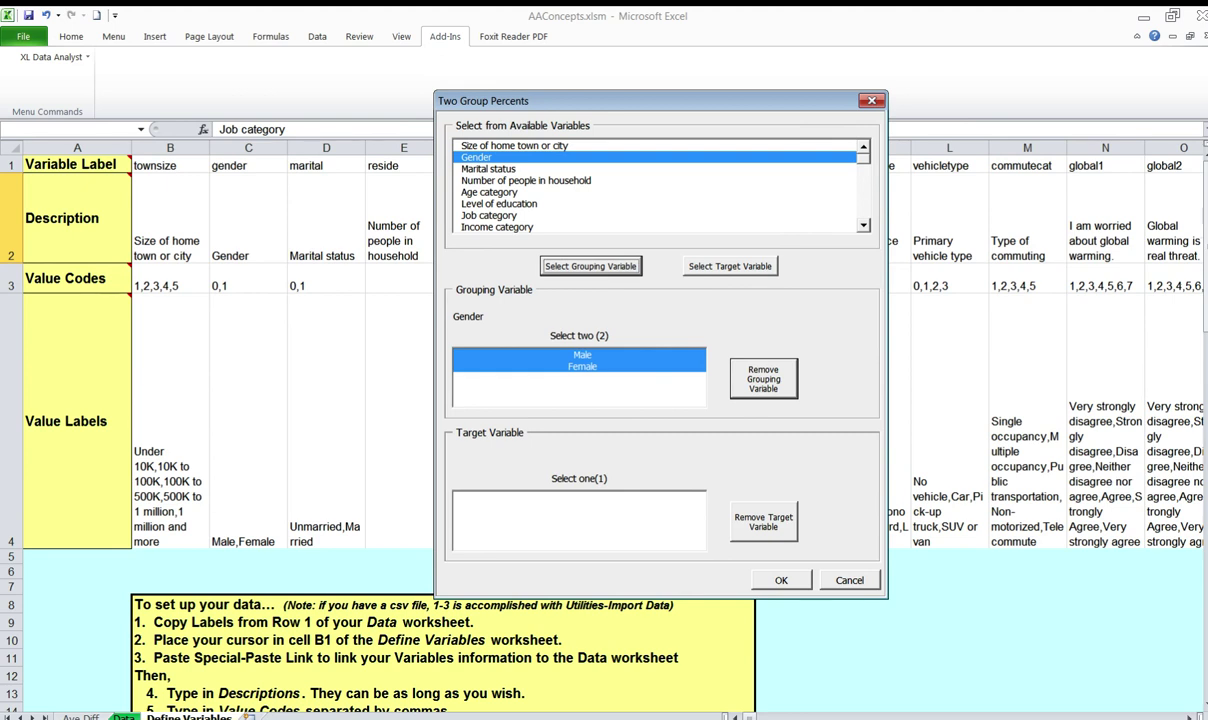
Set Job category as the target variable with Retired as the chosen category and run the percents comparison.
click(489, 215)
click(730, 266)
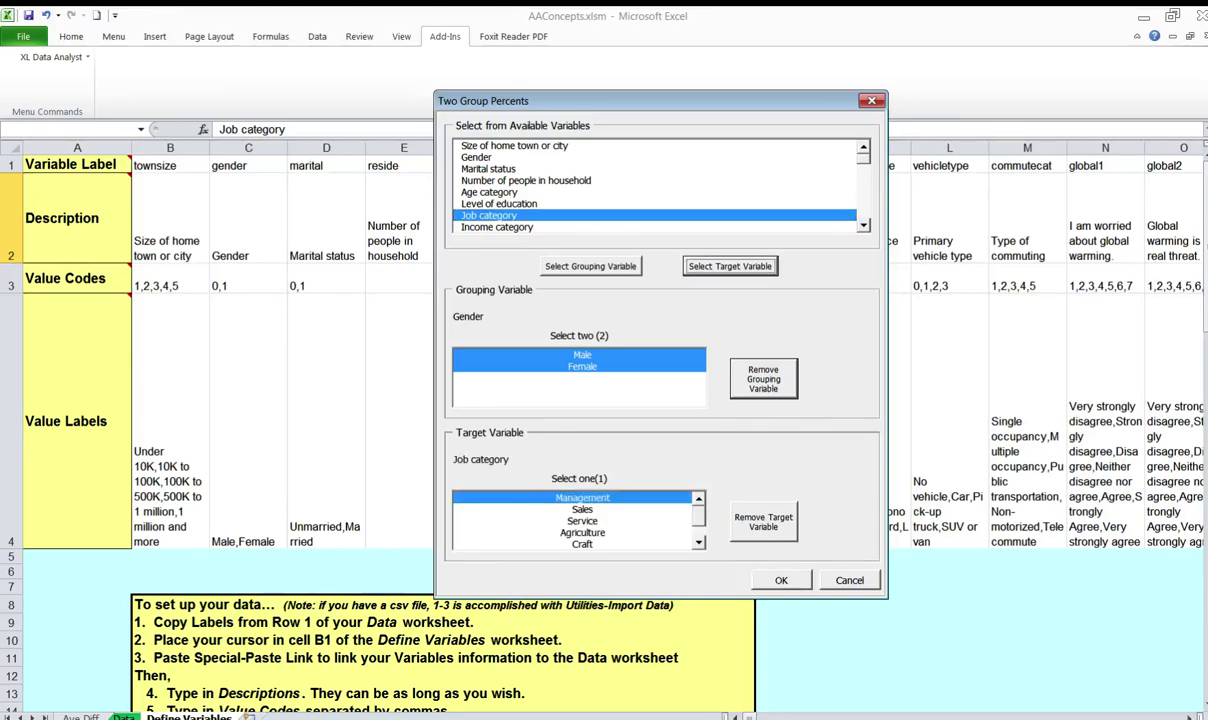
click(699, 543)
click(582, 544)
double_click(699, 498)
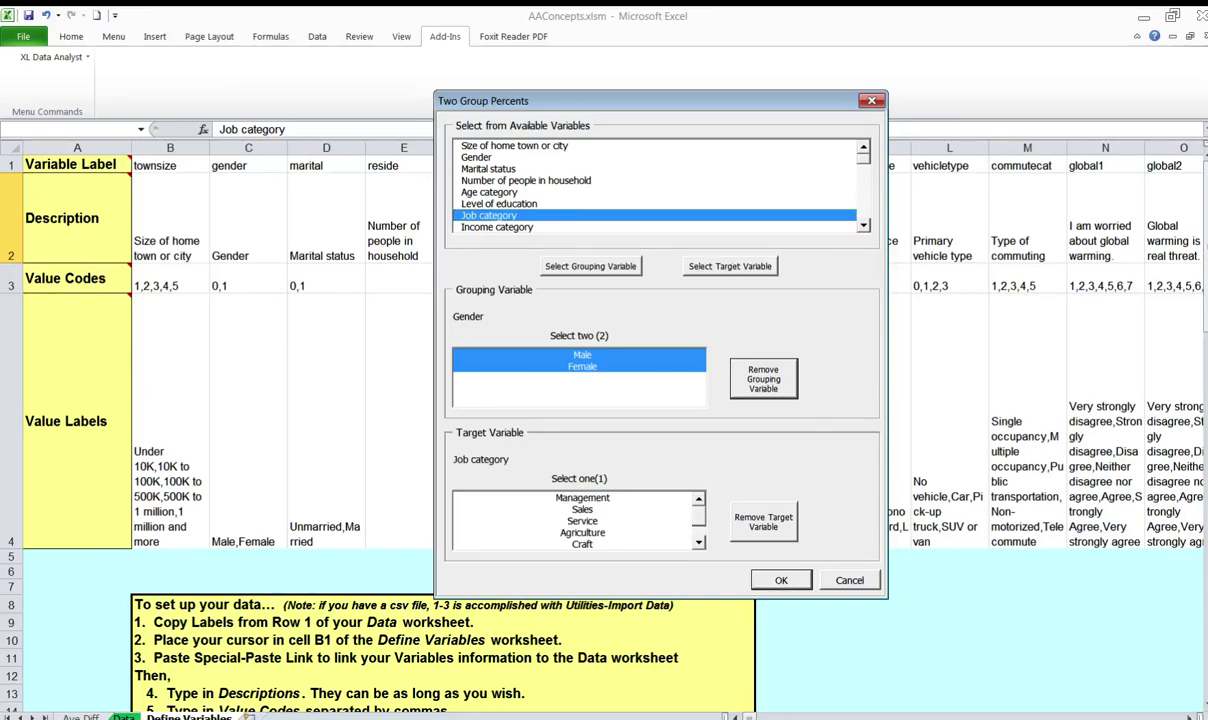
double_click(699, 543)
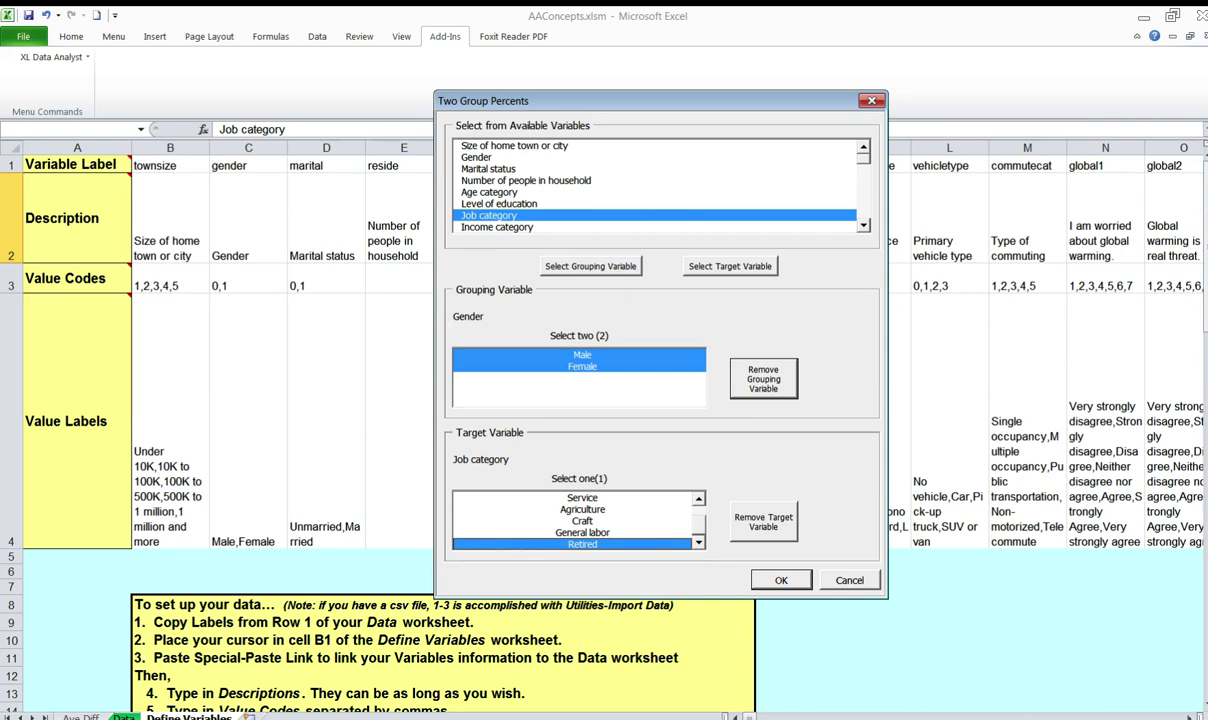
click(779, 580)
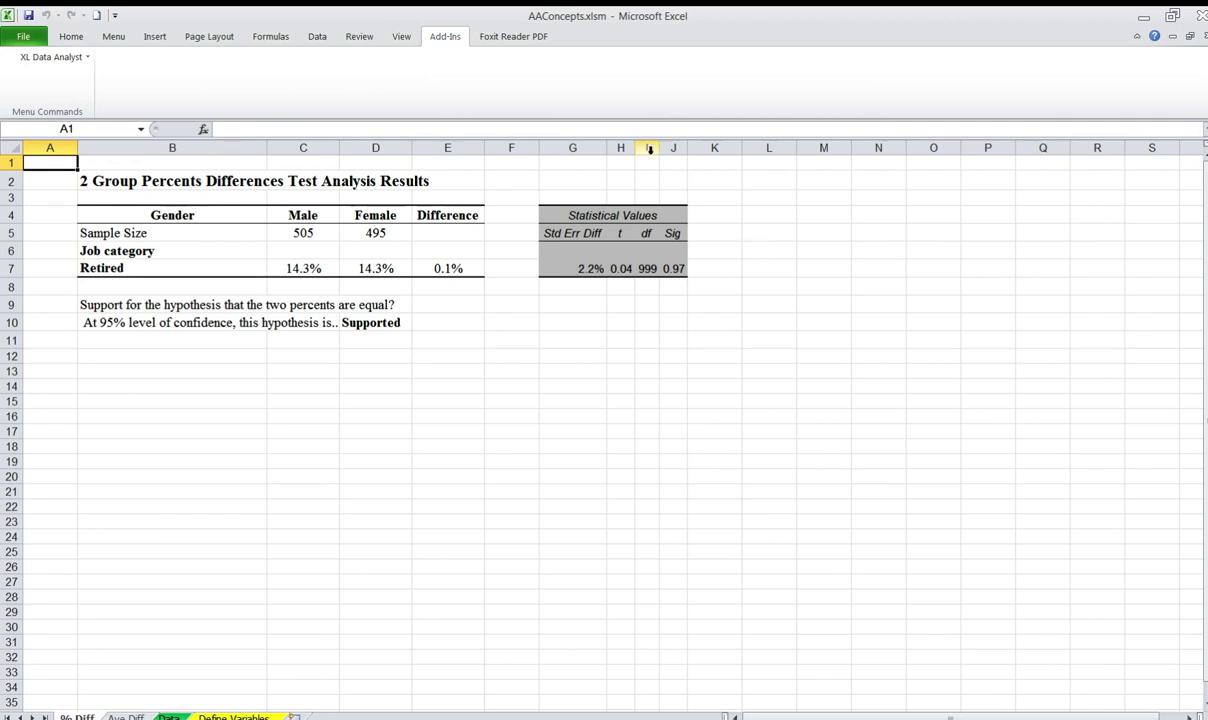
Widen column J slightly and check the Sig value and the Male and Female sample sizes for Retired.
drag(687, 148, 693, 148)
drag(677, 233, 685, 268)
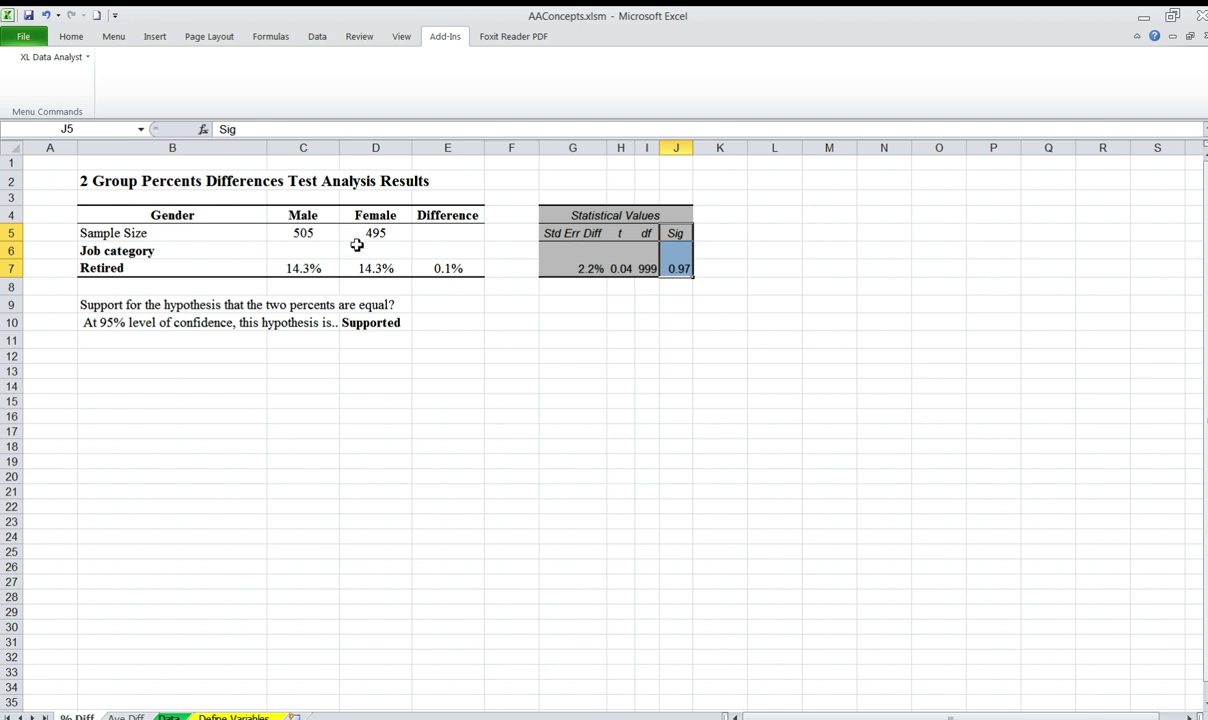
drag(300, 233, 375, 235)
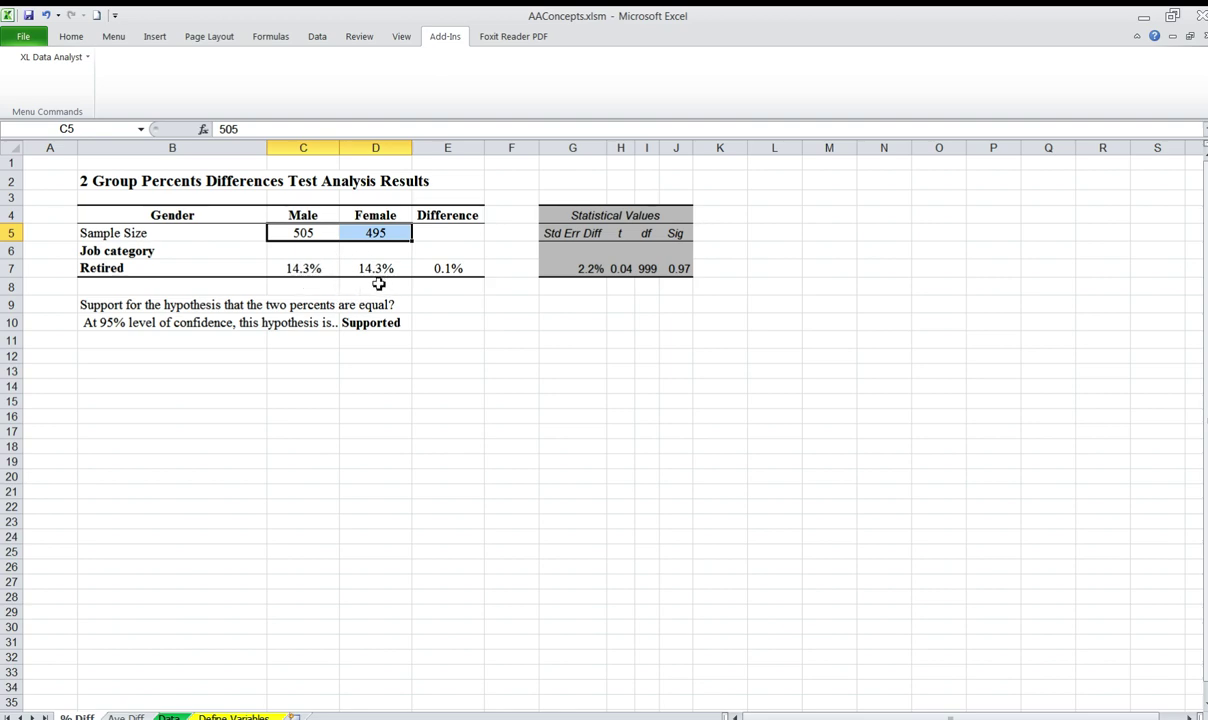
From the Define Variables sheet, start another 2 Group Averages comparison grouped by Gender with Male and Female.
click(233, 717)
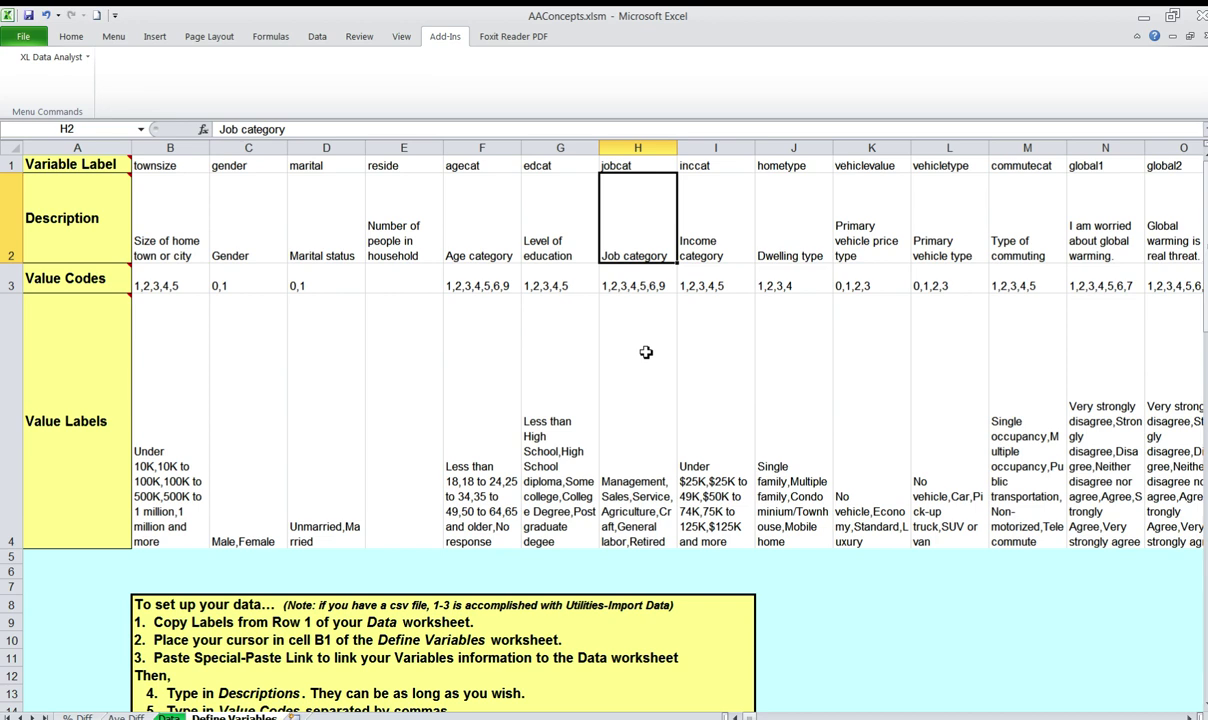
click(58, 57)
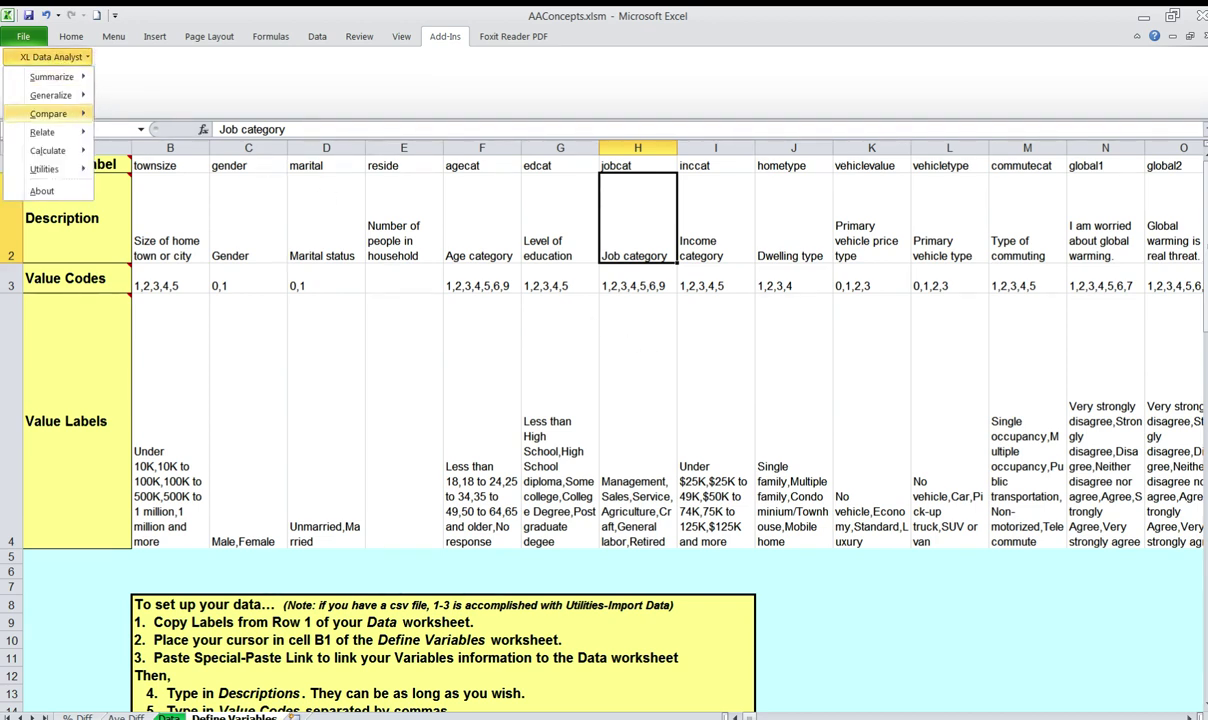
mouse_move(50, 113)
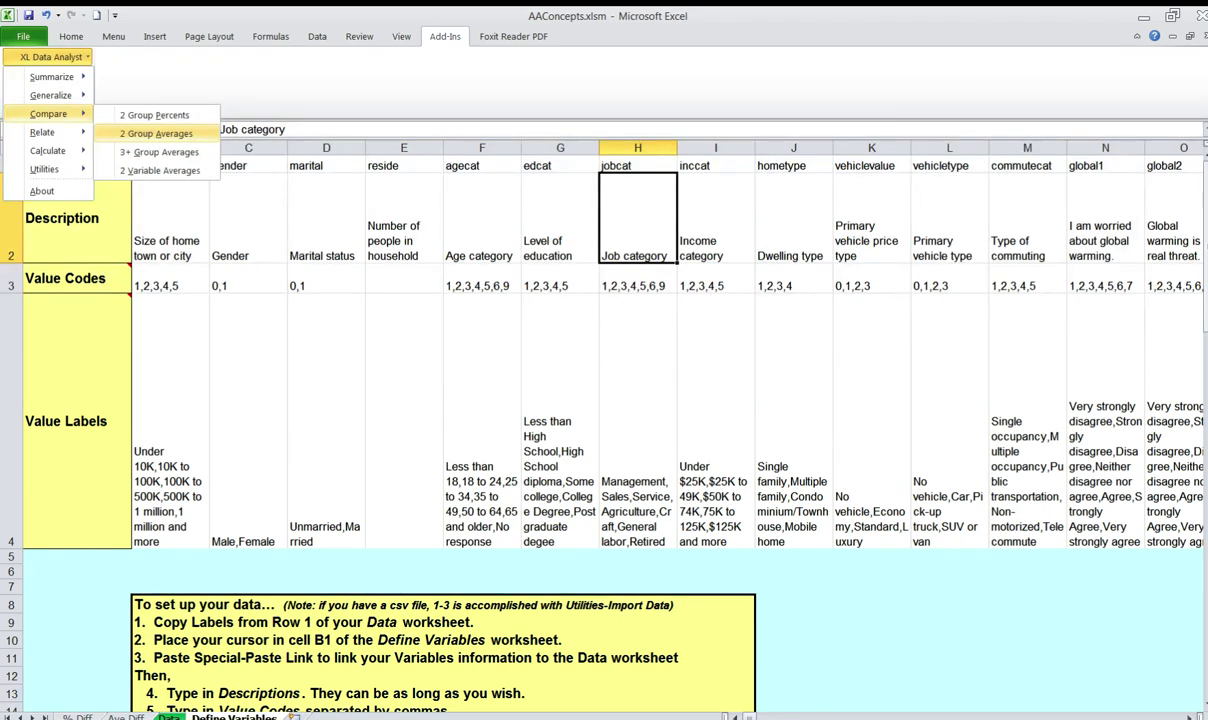
click(156, 133)
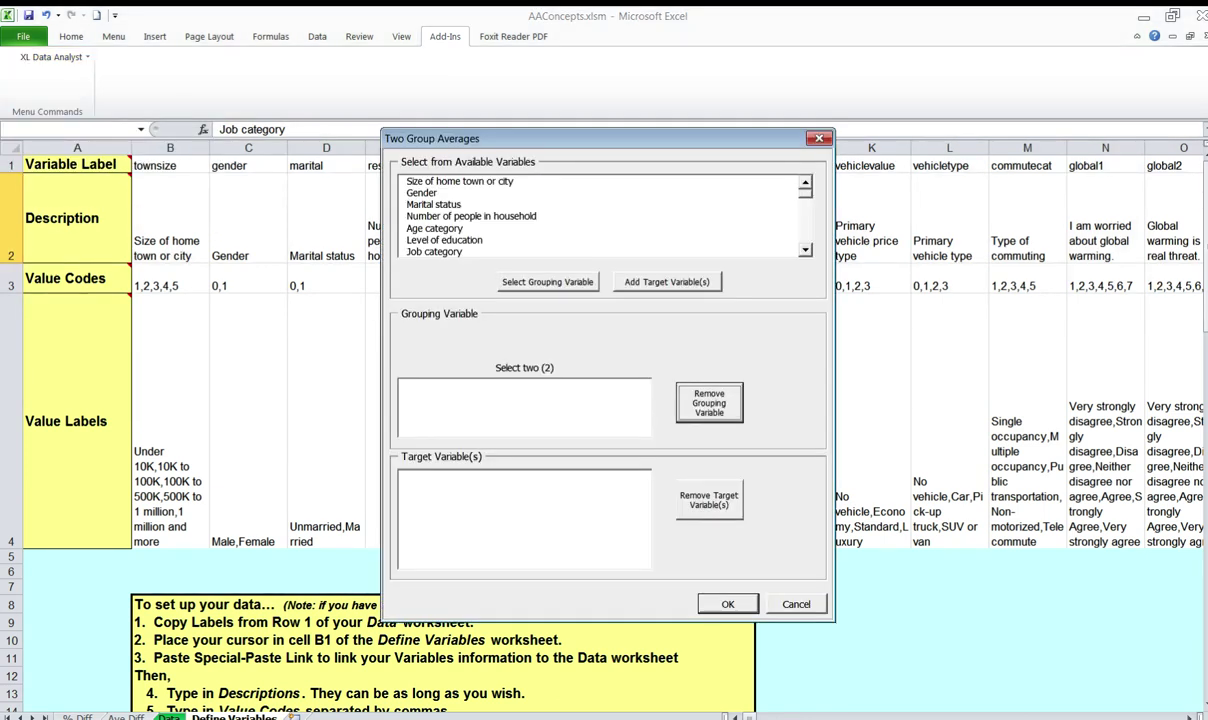
click(422, 193)
click(548, 282)
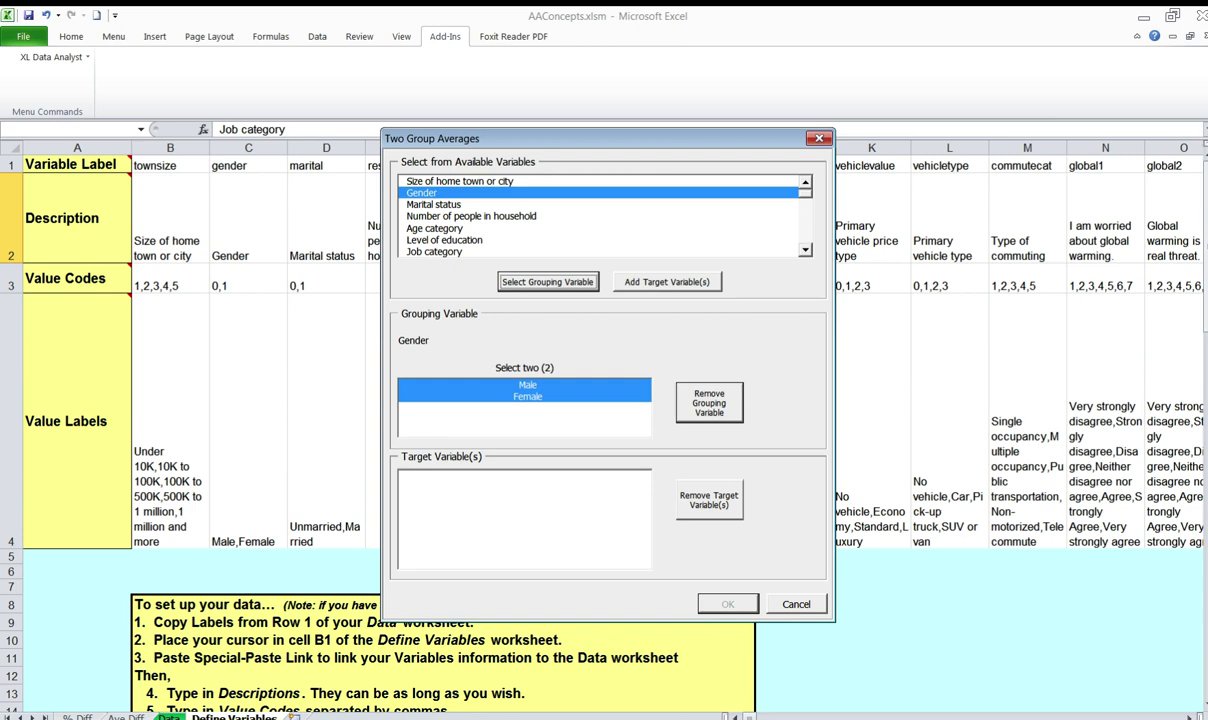
Add "Probability of buying a standard size electric auto within 3 years" as the target variable and run the averages comparison.
drag(805, 193, 805, 222)
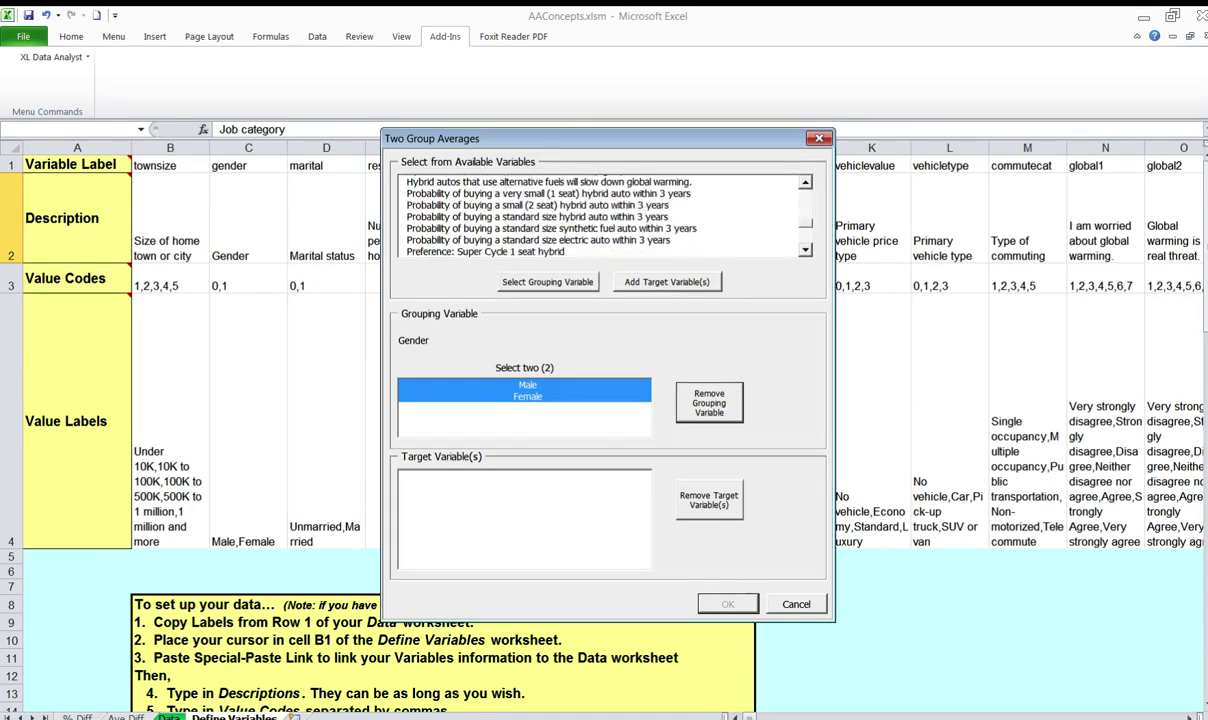
click(538, 240)
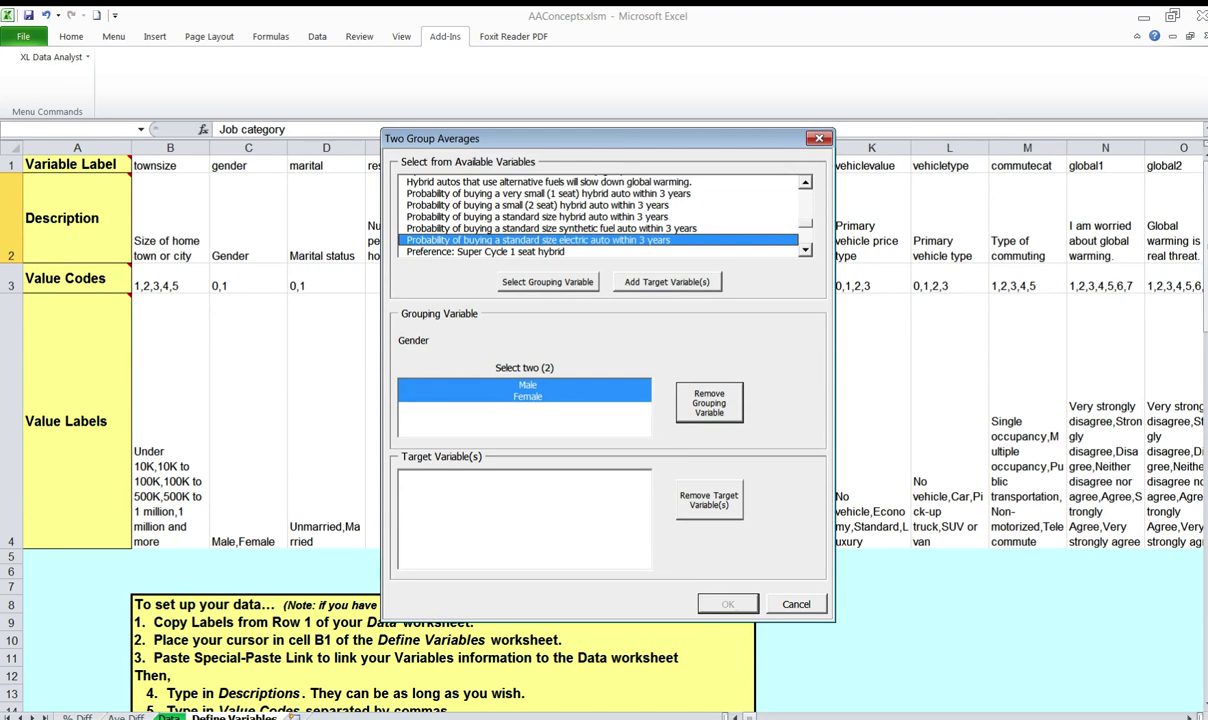
click(667, 282)
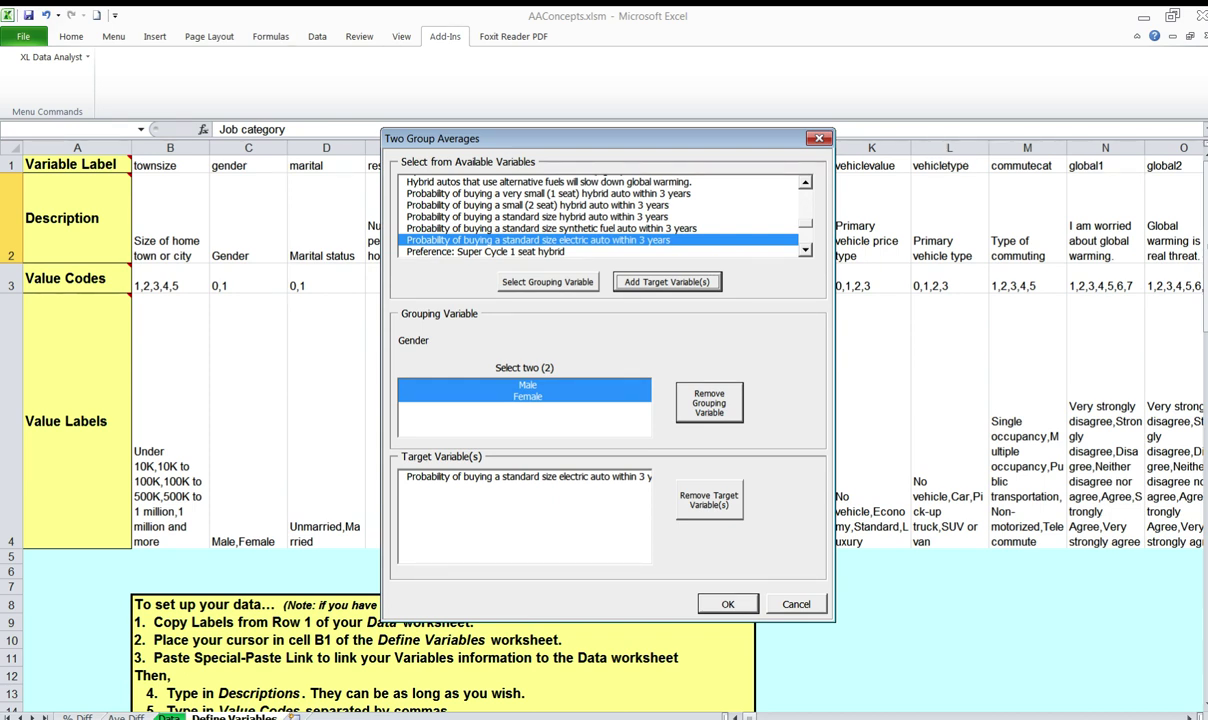
click(728, 603)
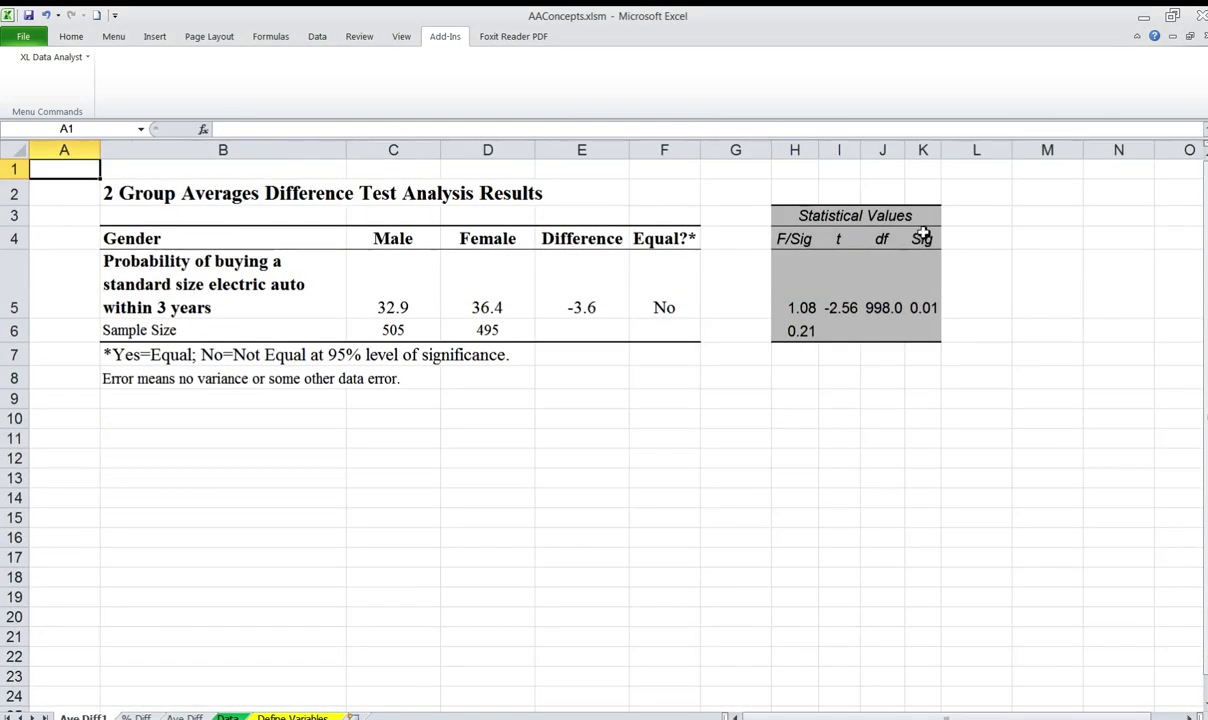
Examine the Sig value and the Female average in the electric auto purchase probability results.
drag(922, 235, 925, 312)
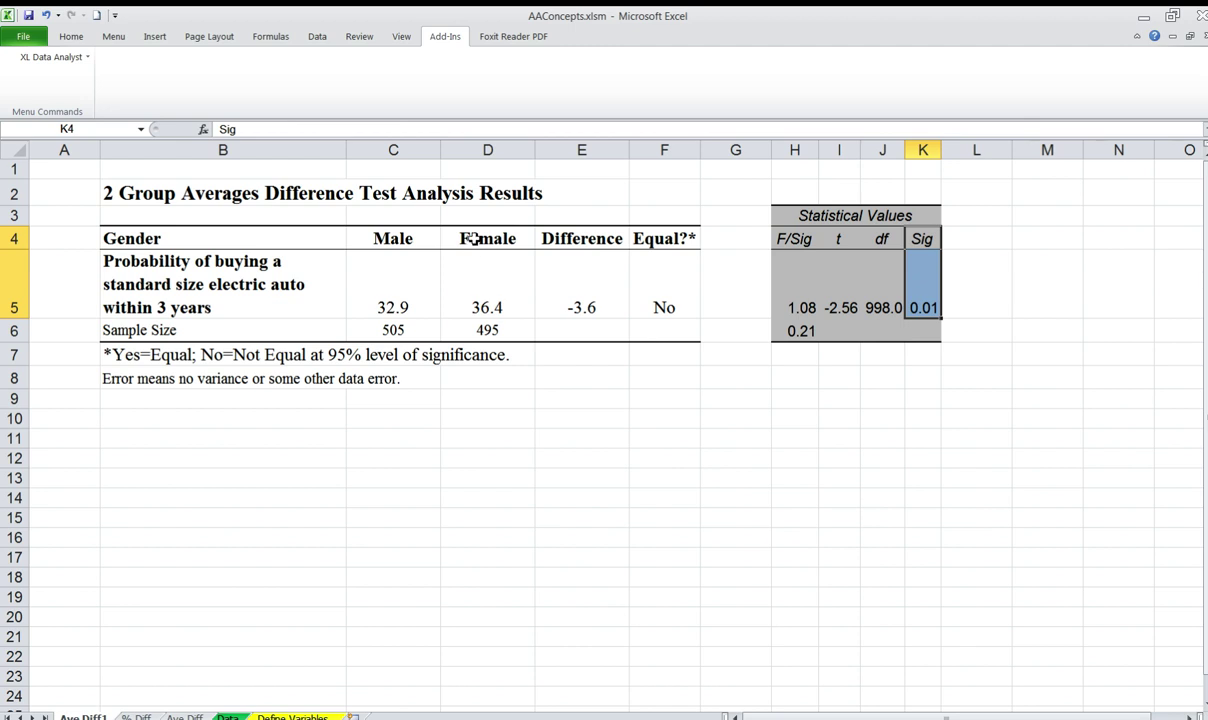
drag(473, 238, 450, 264)
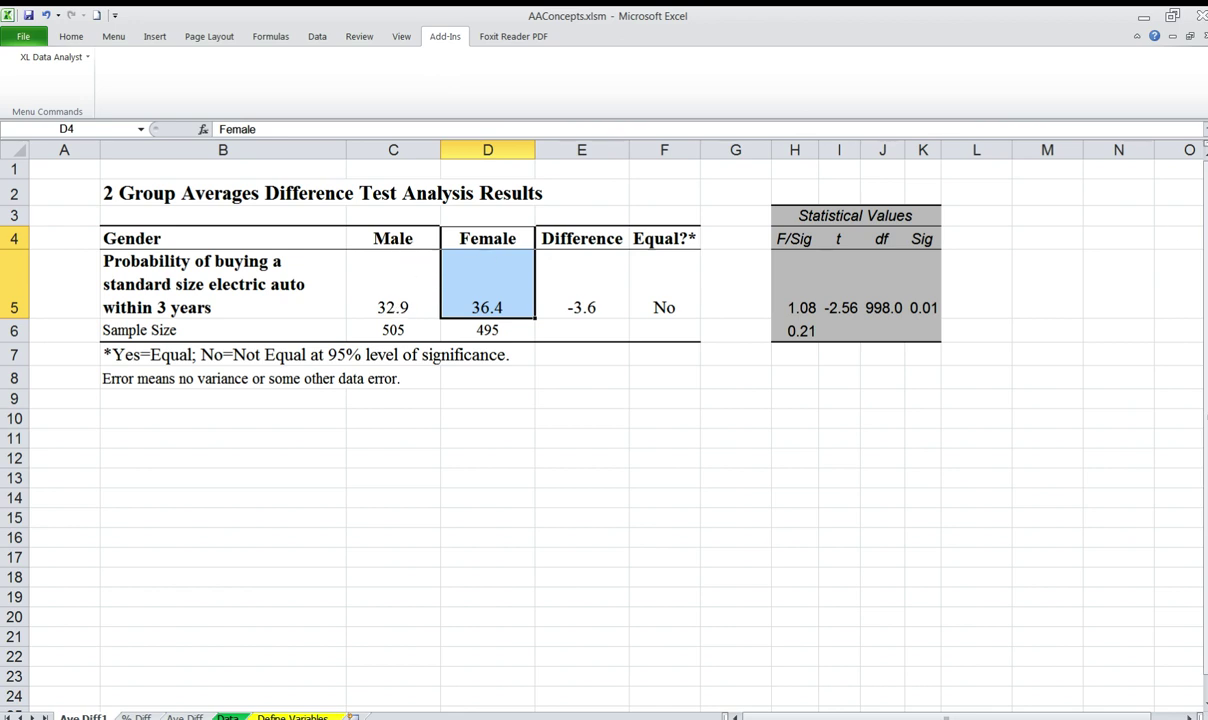
key(alt+Tab)
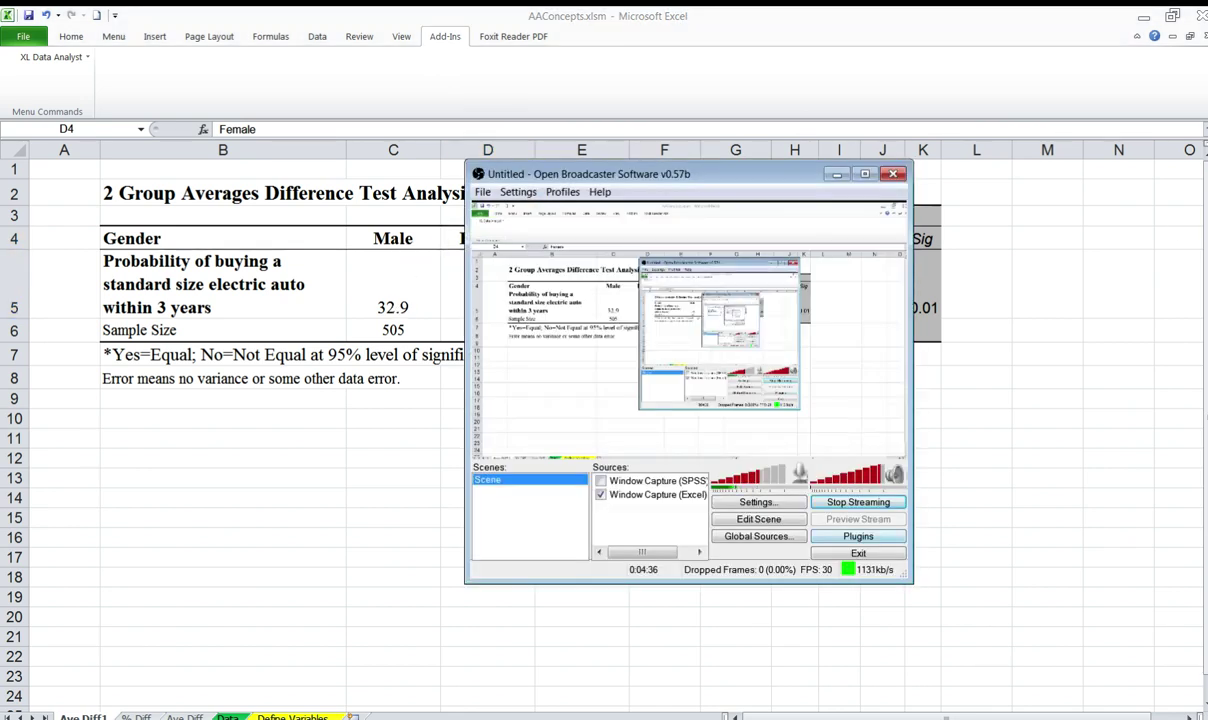